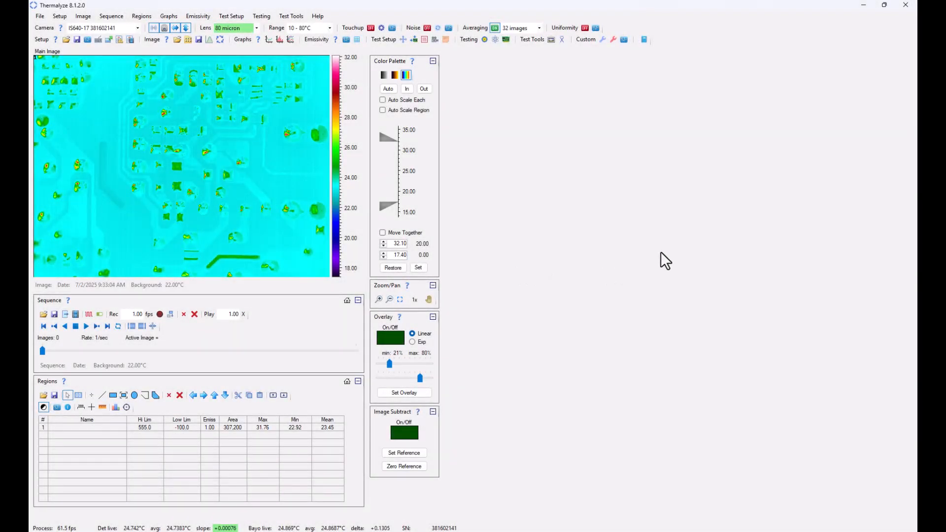
Open Model Comparison testing and create a new project named Test 3
{"action": "left_click", "coordinate": [261, 16]}
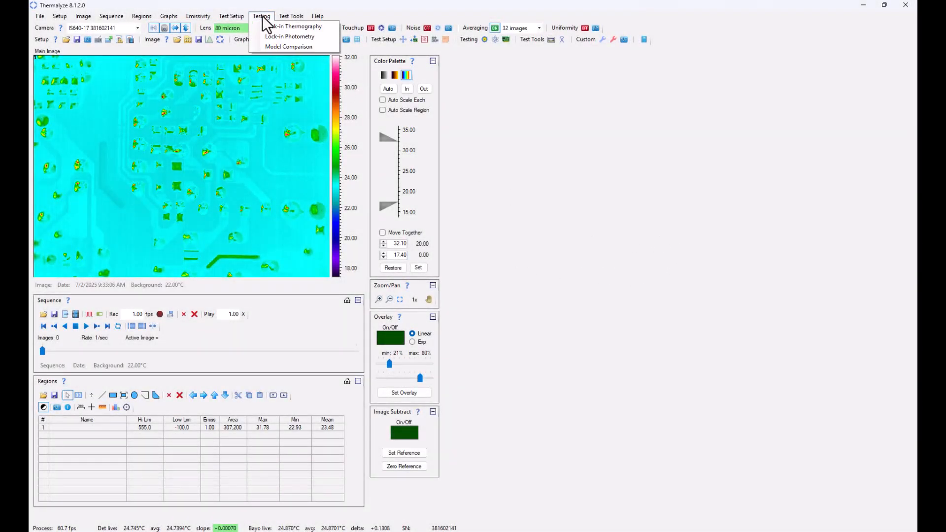
{"action": "left_click", "coordinate": [276, 47]}
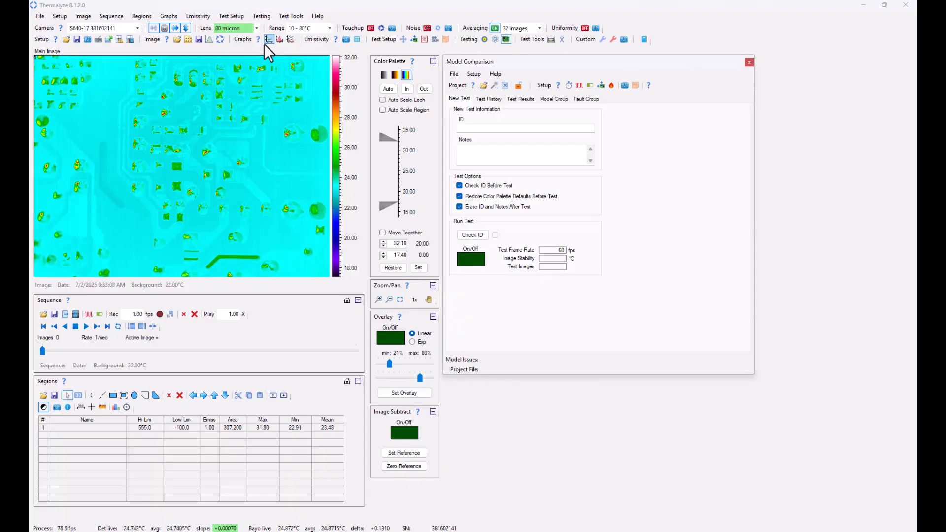
{"action": "left_click", "coordinate": [493, 86]}
{"action": "type", "text": "Test 3"}
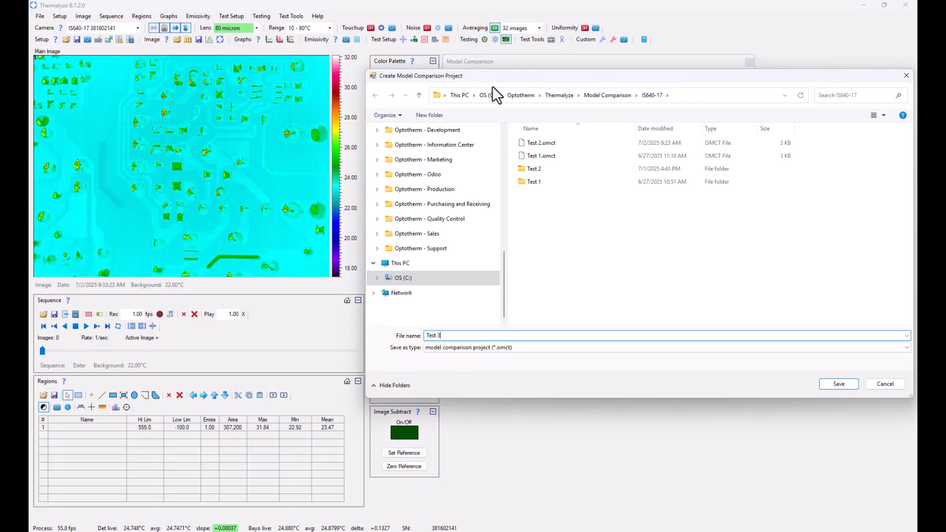
{"action": "key", "text": "Return"}
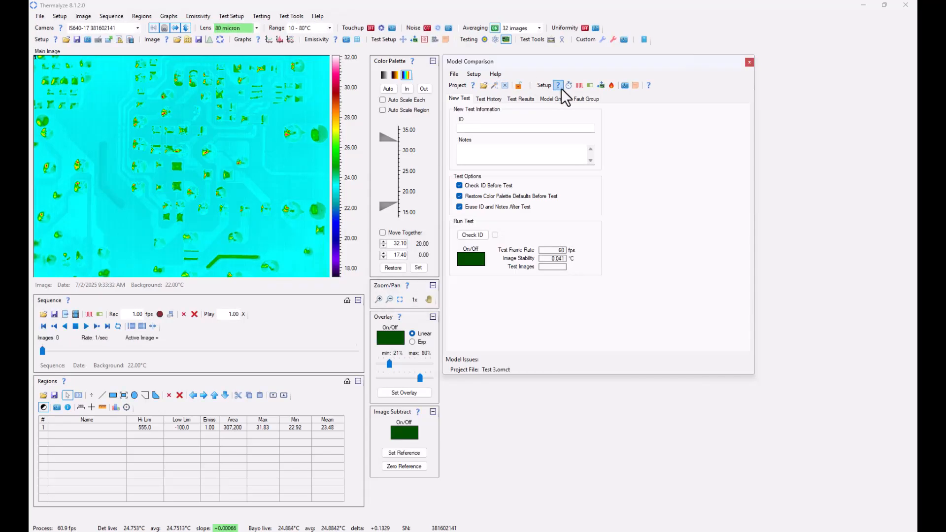
Open the test time settings and review the averaging, lens and range selections
{"action": "left_click", "coordinate": [568, 86]}
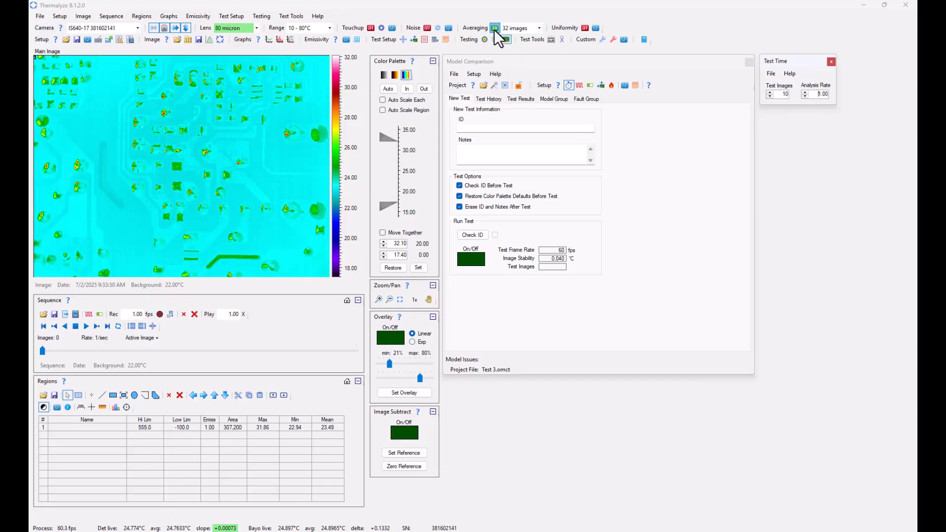
{"action": "left_click", "coordinate": [539, 28]}
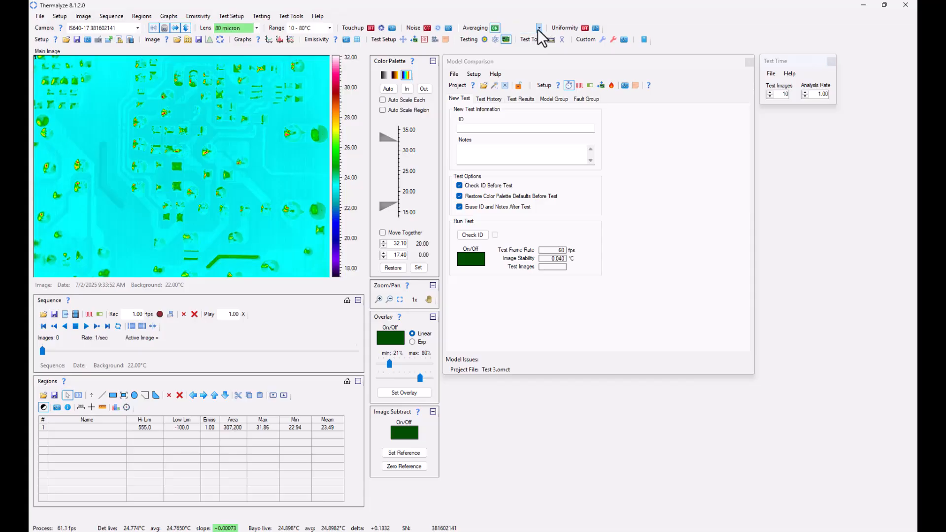
{"action": "left_click", "coordinate": [537, 28]}
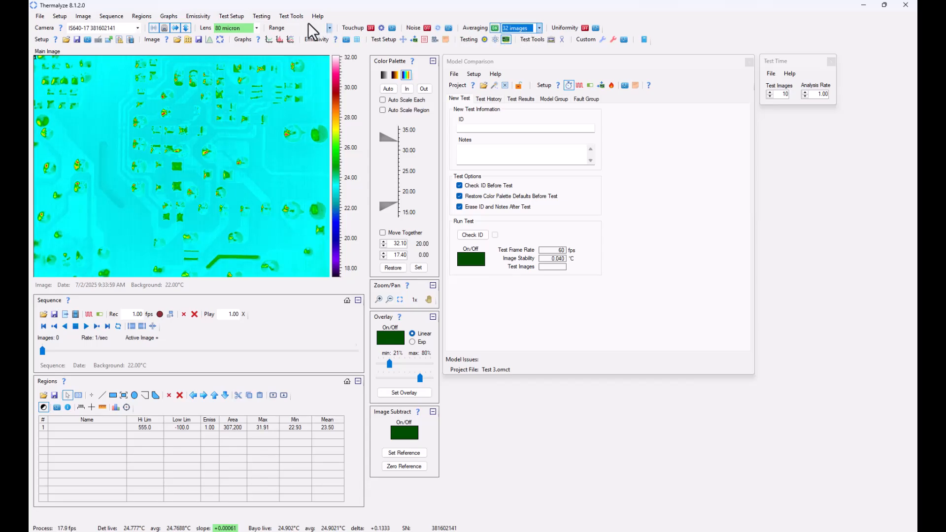
{"action": "left_click", "coordinate": [256, 27]}
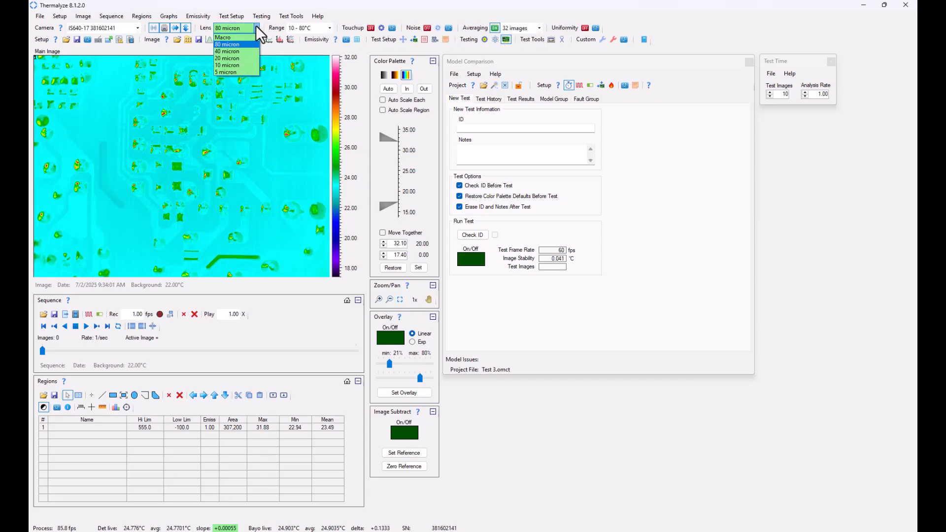
{"action": "left_click", "coordinate": [255, 25]}
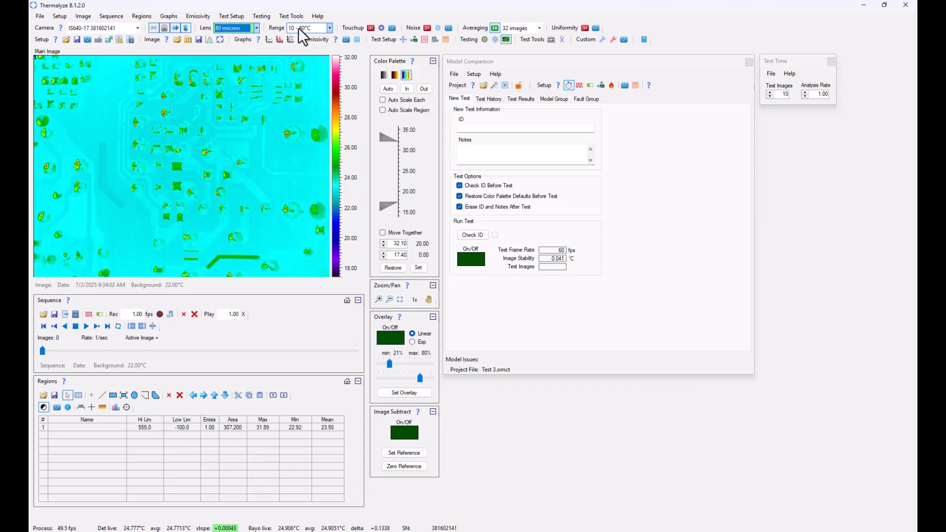
{"action": "left_click", "coordinate": [329, 28]}
{"action": "left_click", "coordinate": [329, 28]}
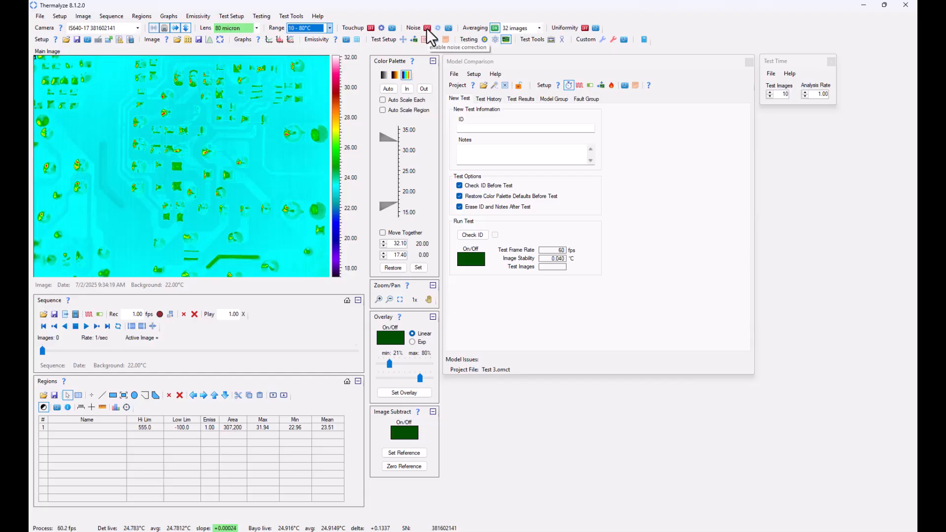
Save the model comparison project settings
{"action": "left_click", "coordinate": [454, 74]}
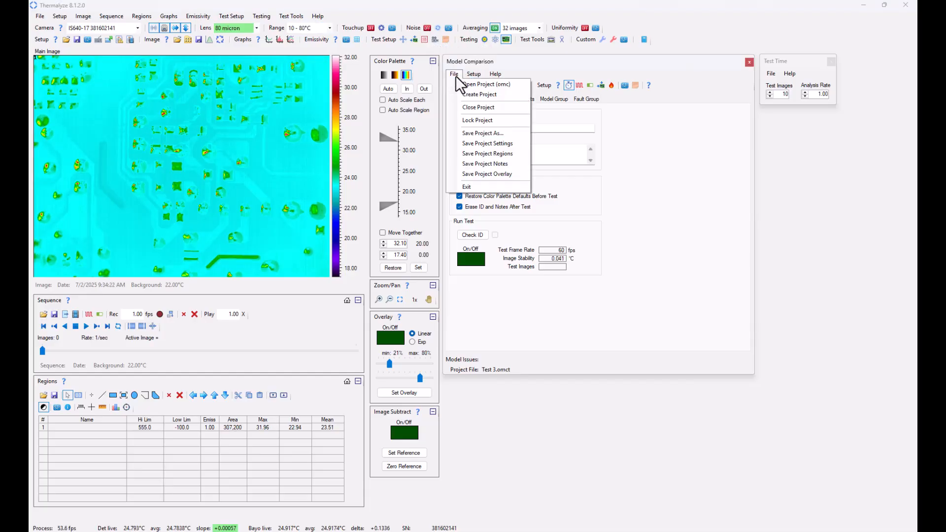
{"action": "left_click", "coordinate": [469, 144]}
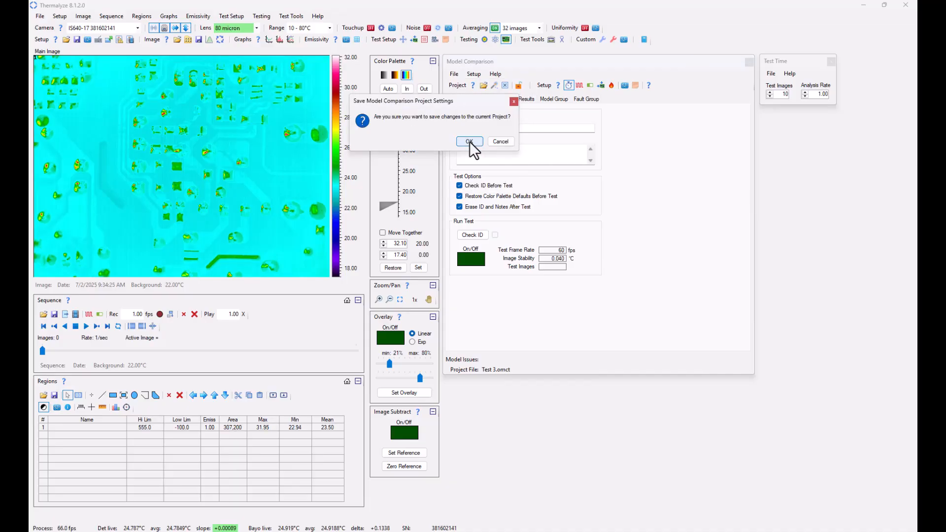
{"action": "left_click", "coordinate": [469, 142]}
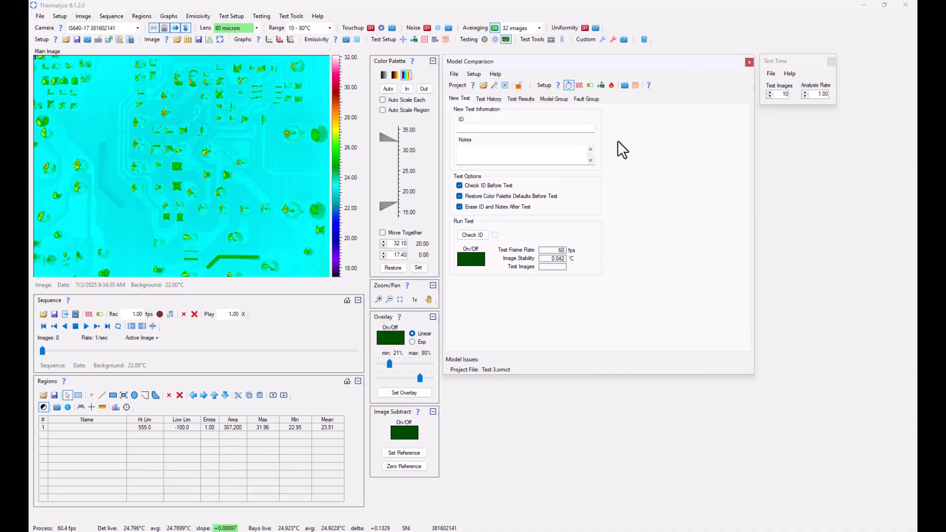
Turn on image subtraction and set the color palette default range to 0–20
{"action": "left_click", "coordinate": [407, 75]}
{"action": "left_click", "coordinate": [412, 433]}
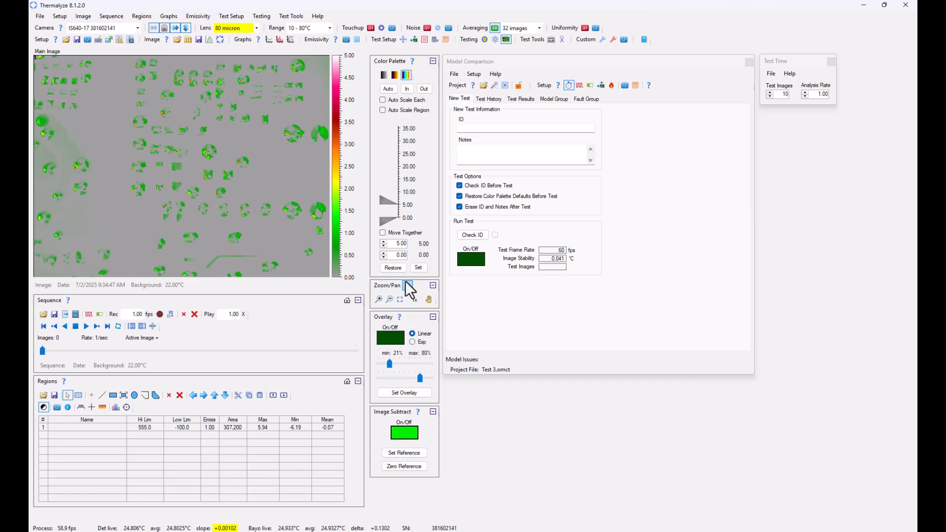
{"action": "left_click_drag", "start_coordinate": [395, 246], "coordinate": [406, 247]}
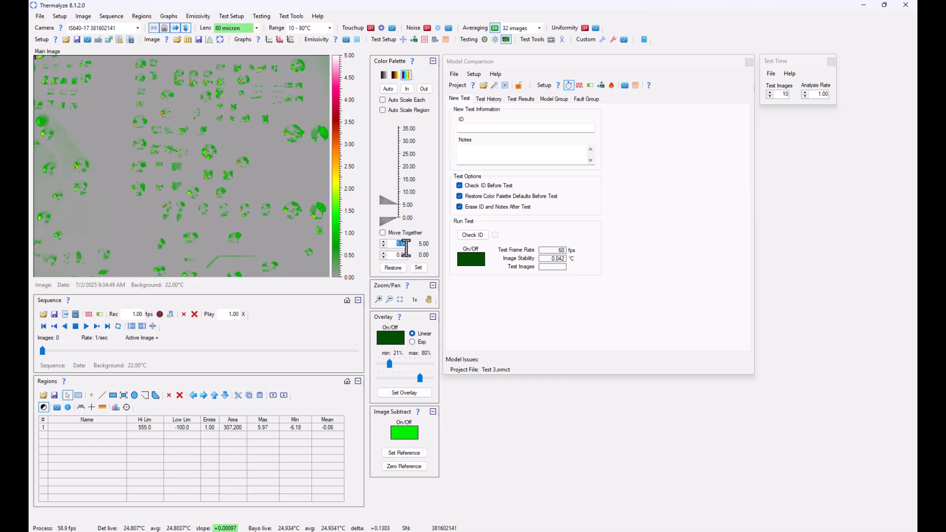
{"action": "type", "text": "20"}
{"action": "left_click", "coordinate": [418, 267]}
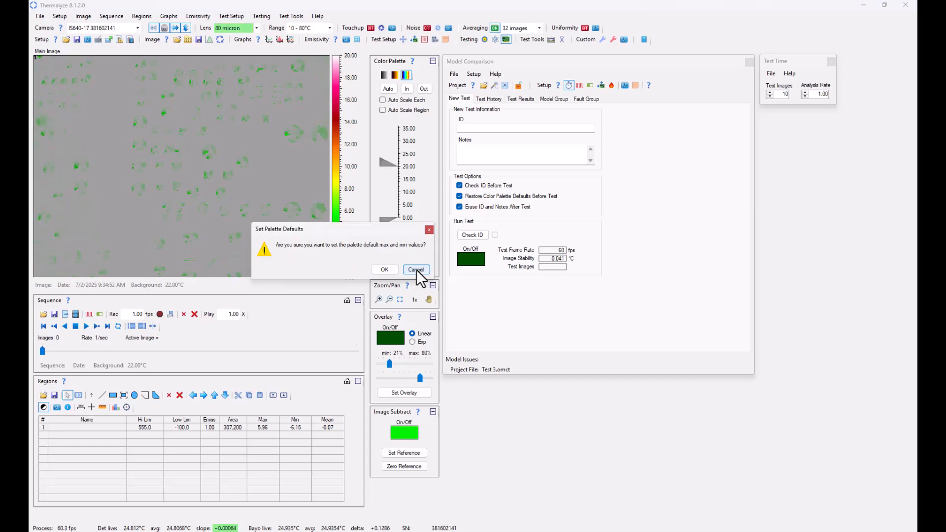
{"action": "left_click", "coordinate": [388, 270]}
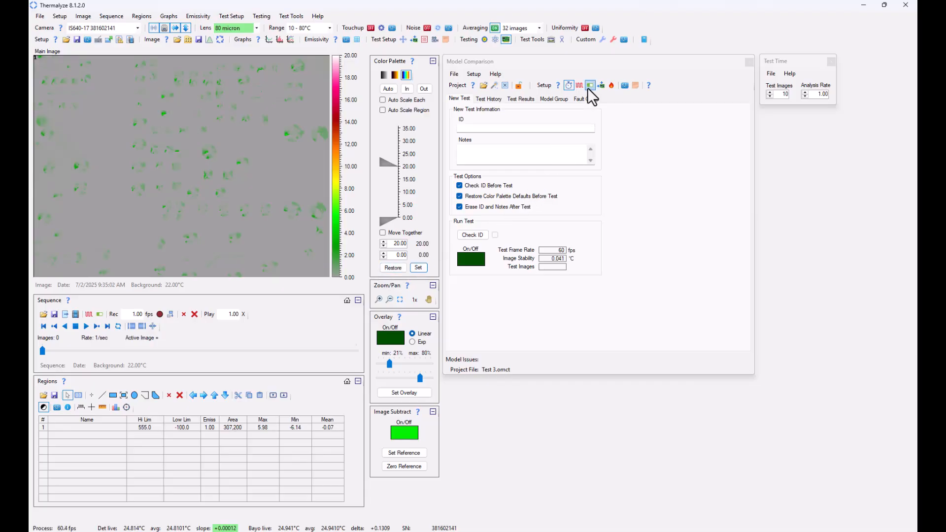
Open the relay setup for model comparison and connect the relay device
{"action": "left_click", "coordinate": [618, 109]}
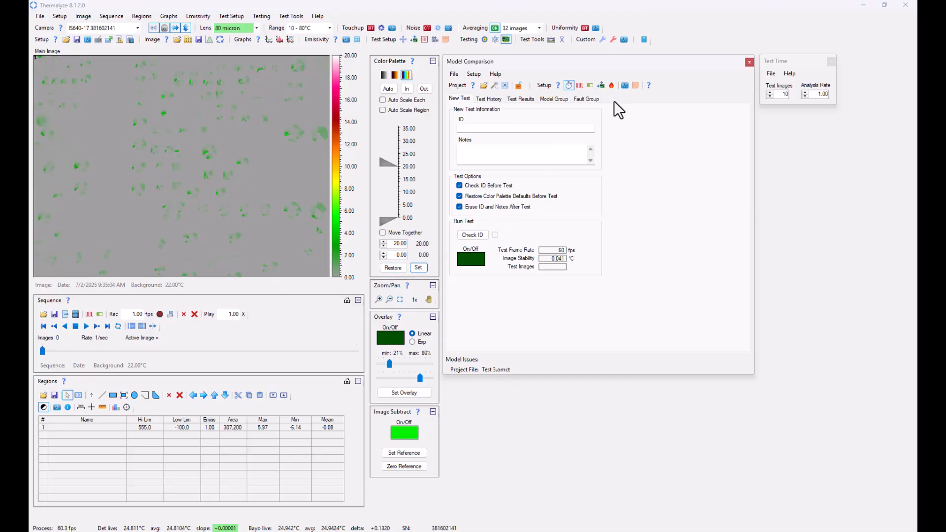
{"action": "left_click", "coordinate": [589, 85]}
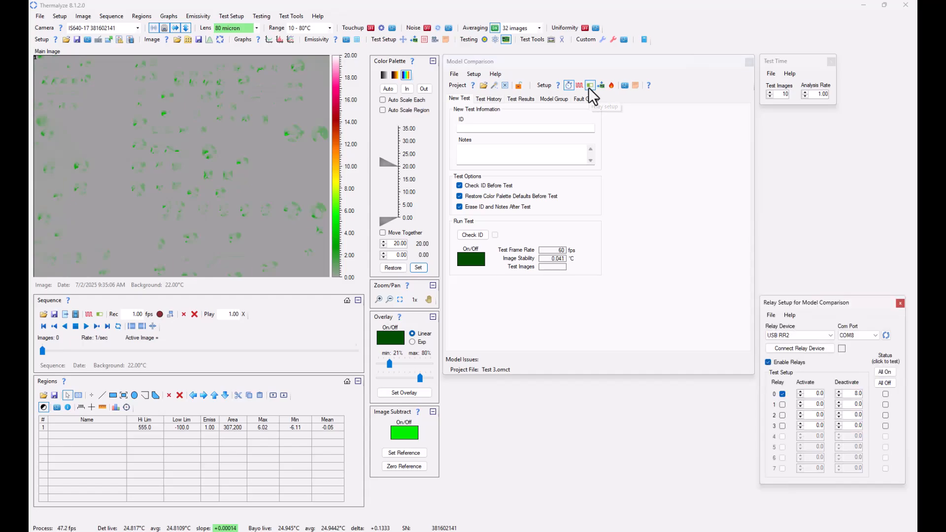
{"action": "left_click", "coordinate": [828, 348]}
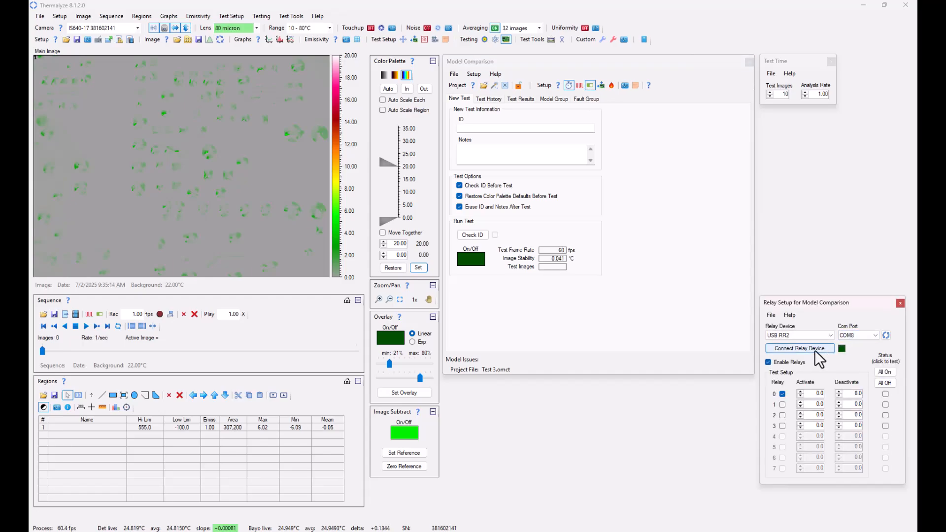
Set relay 0's deactivate time to 10 and save the project settings again
{"action": "double_click", "coordinate": [860, 393]}
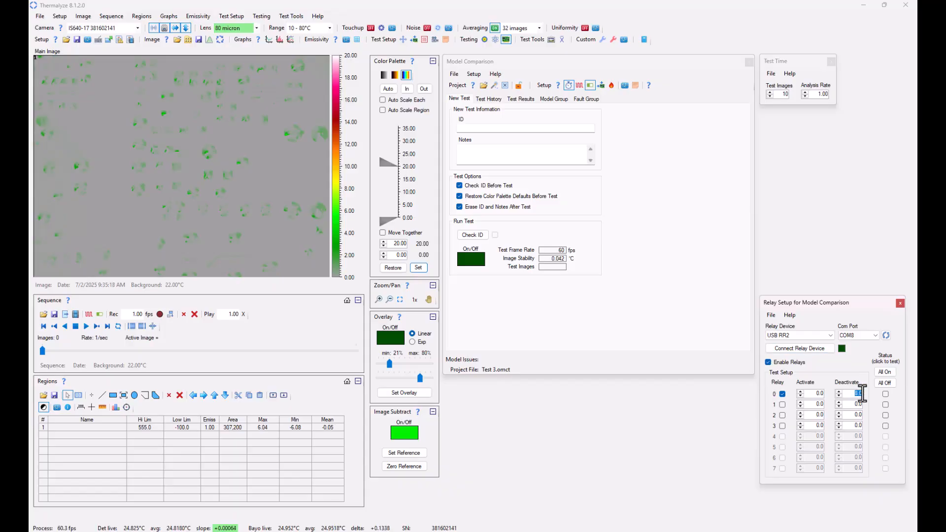
{"action": "type", "text": "10"}
{"action": "left_click", "coordinate": [454, 74]}
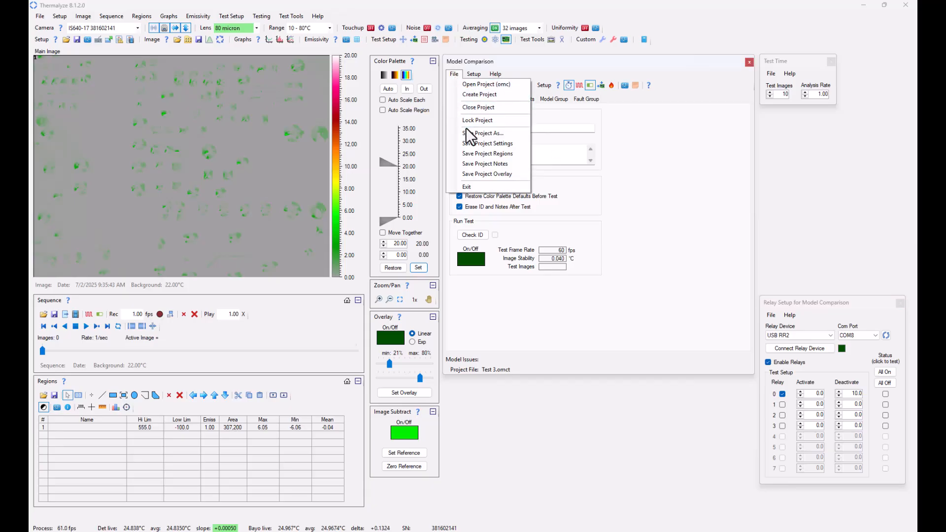
{"action": "left_click", "coordinate": [469, 141]}
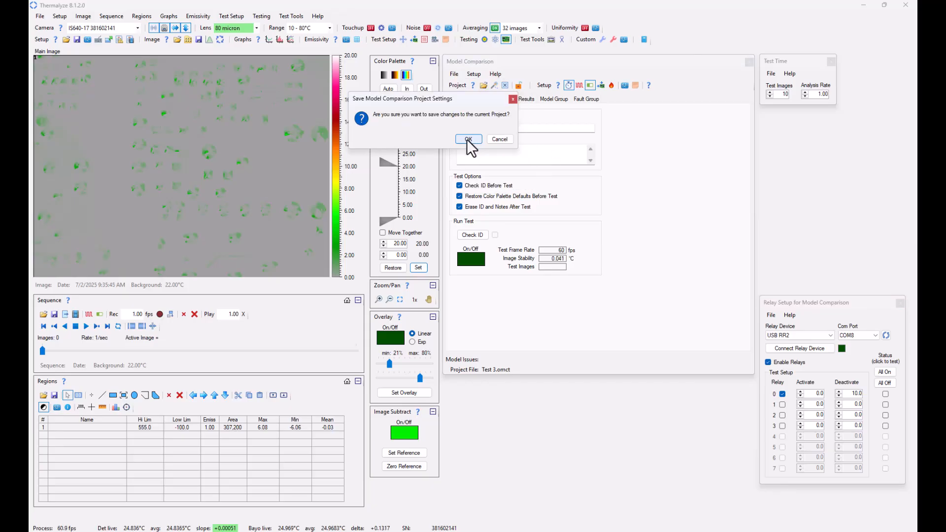
{"action": "left_click", "coordinate": [467, 140]}
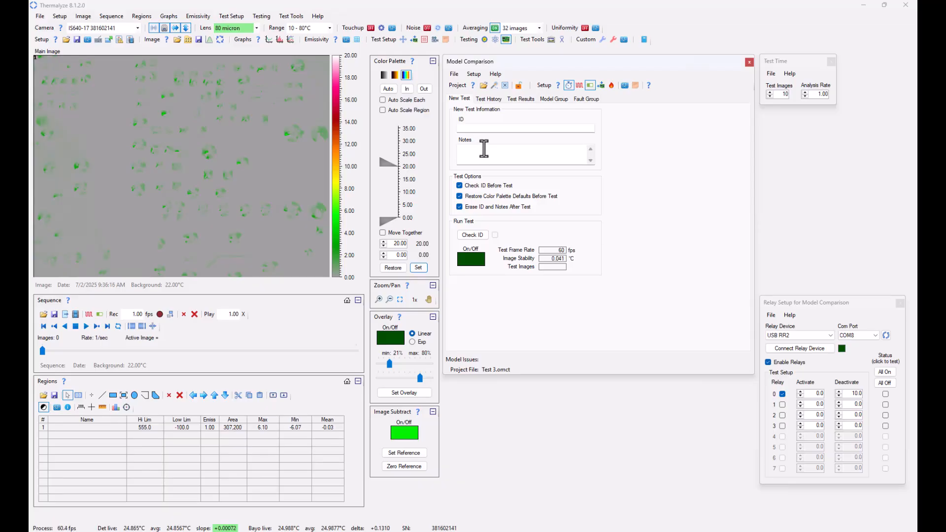
Lock the model comparison project and save the current regions to it
{"action": "left_click", "coordinate": [518, 86]}
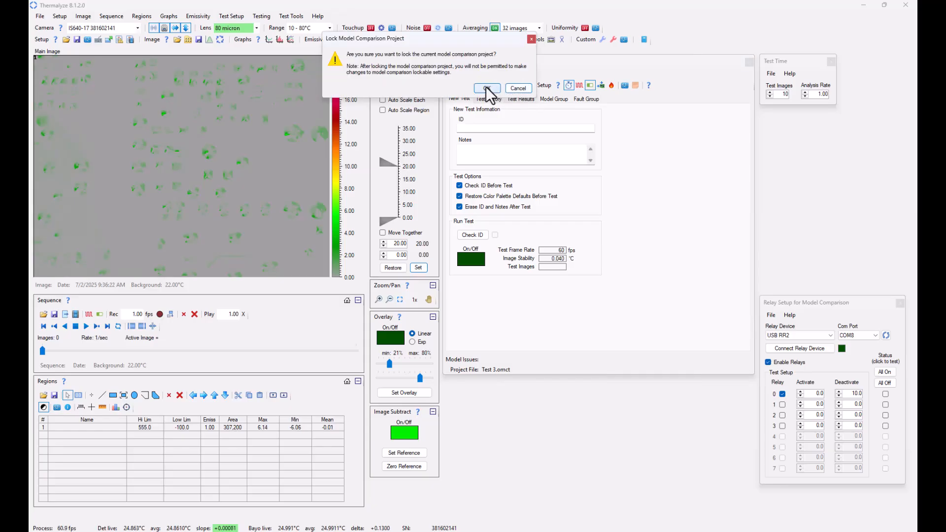
{"action": "left_click", "coordinate": [486, 88]}
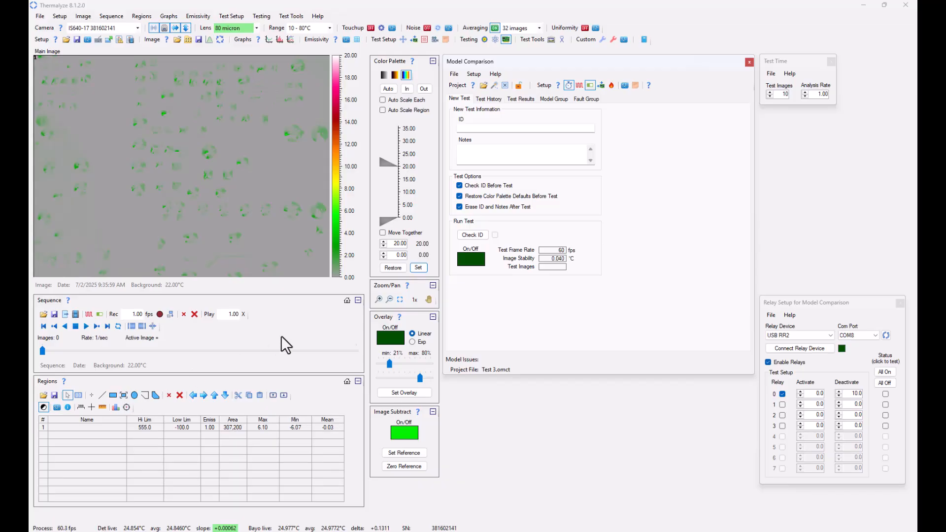
{"action": "left_click", "coordinate": [453, 78]}
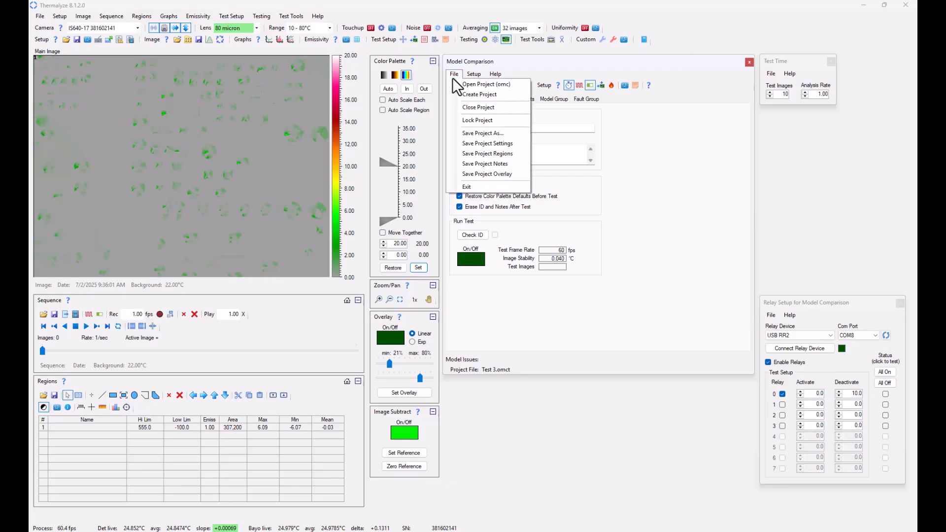
{"action": "left_click", "coordinate": [481, 147]}
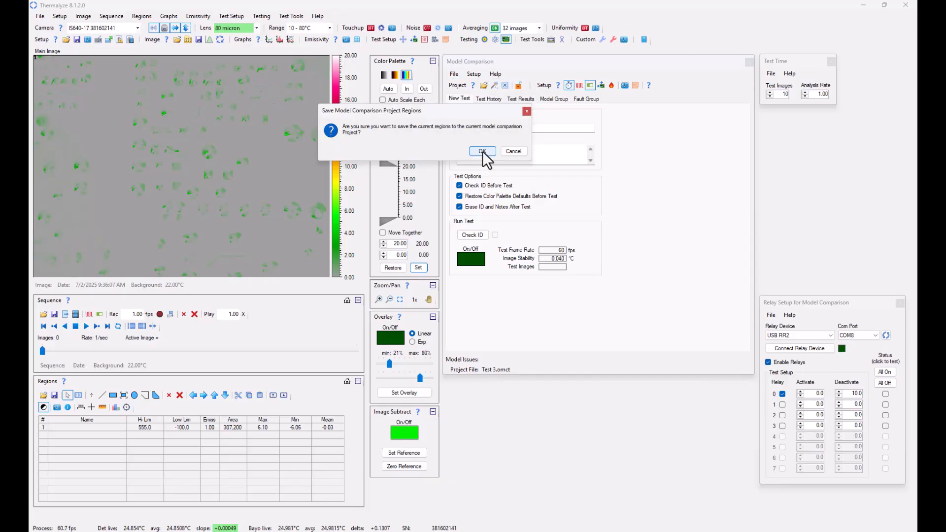
{"action": "left_click", "coordinate": [482, 151]}
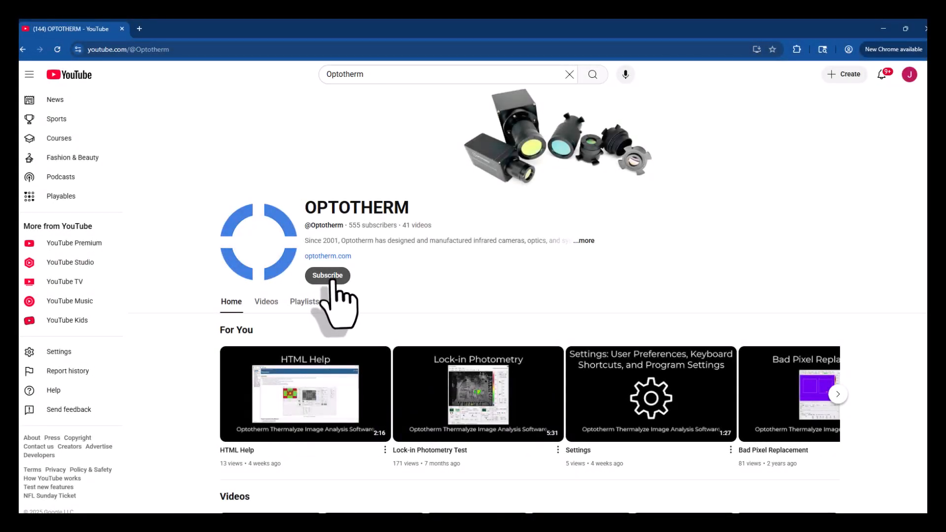
{"action": "left_click", "coordinate": [328, 276]}
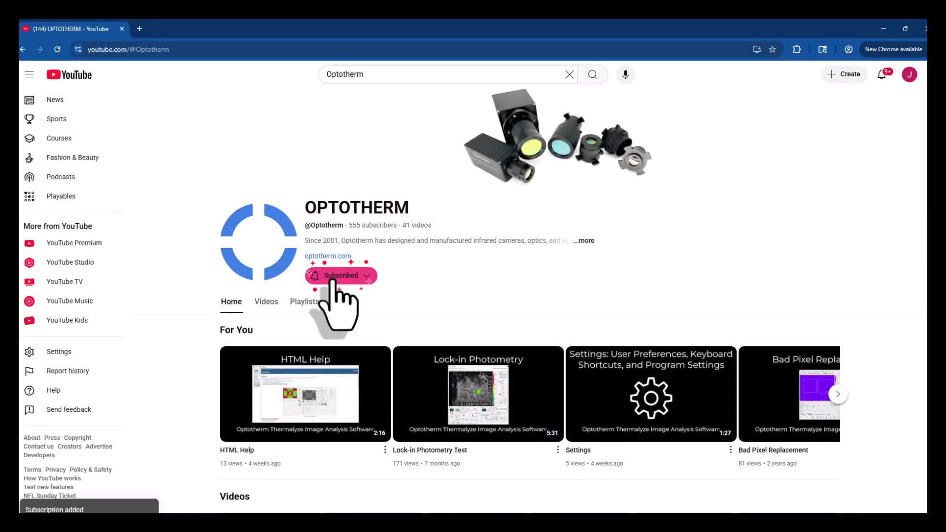